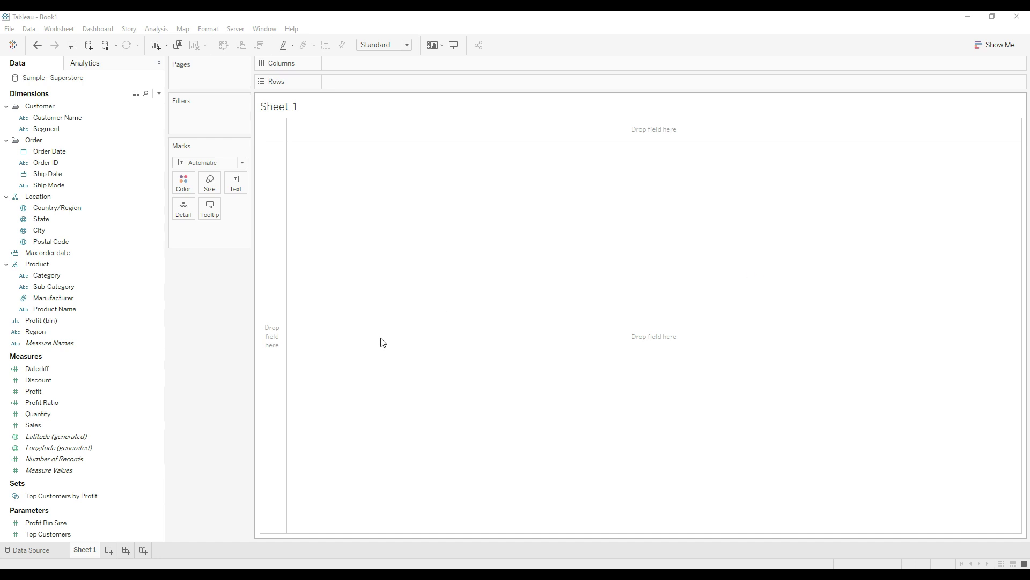
# Put Customer Name and Order Date on Rows, with Order Date as a discrete exact date.
pyautogui.moveTo(67, 117); pyautogui.dragTo(357, 82)
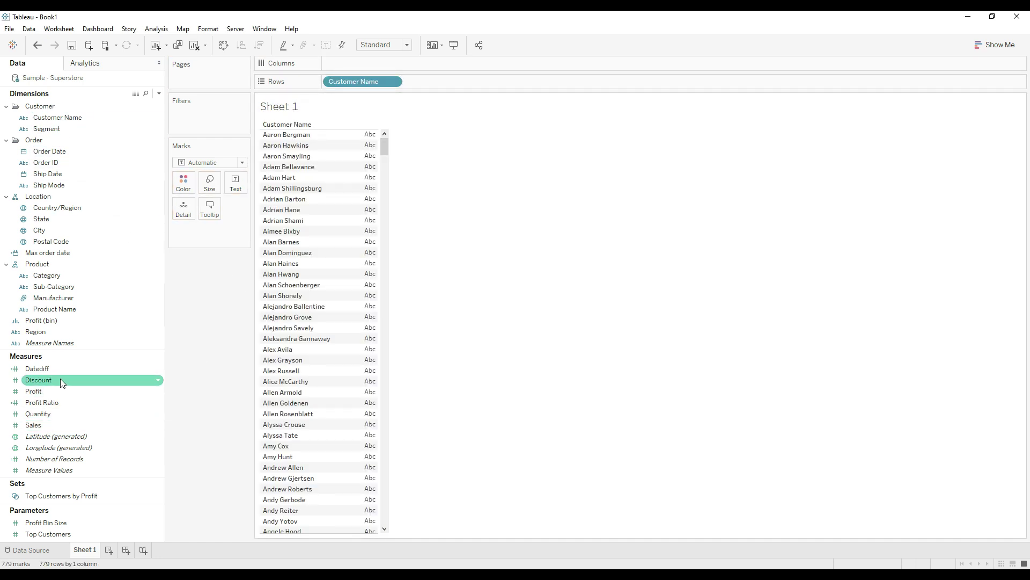
pyautogui.moveTo(59, 152); pyautogui.dragTo(440, 84)
pyautogui.rightClick(440, 85)
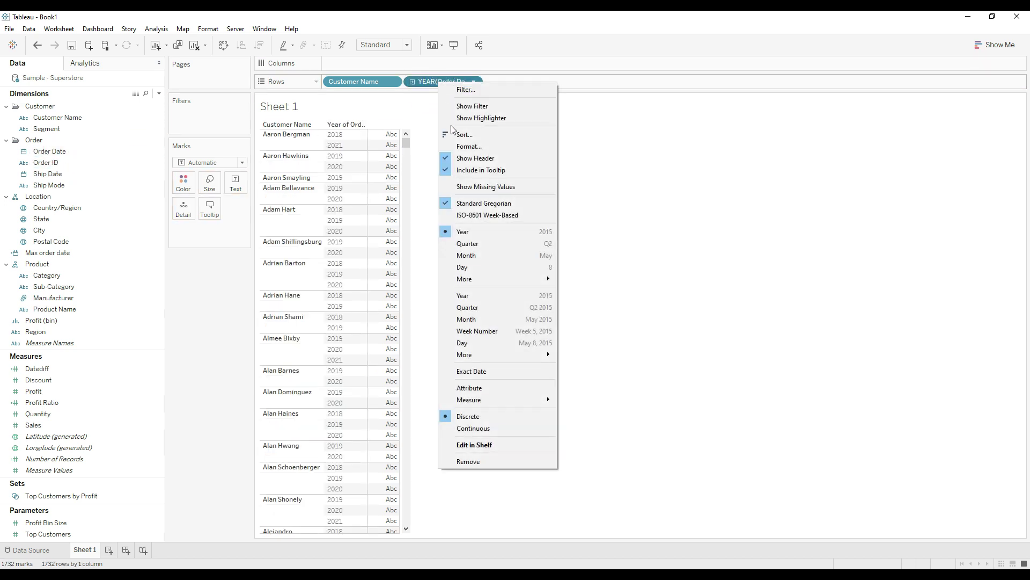
pyautogui.click(492, 373)
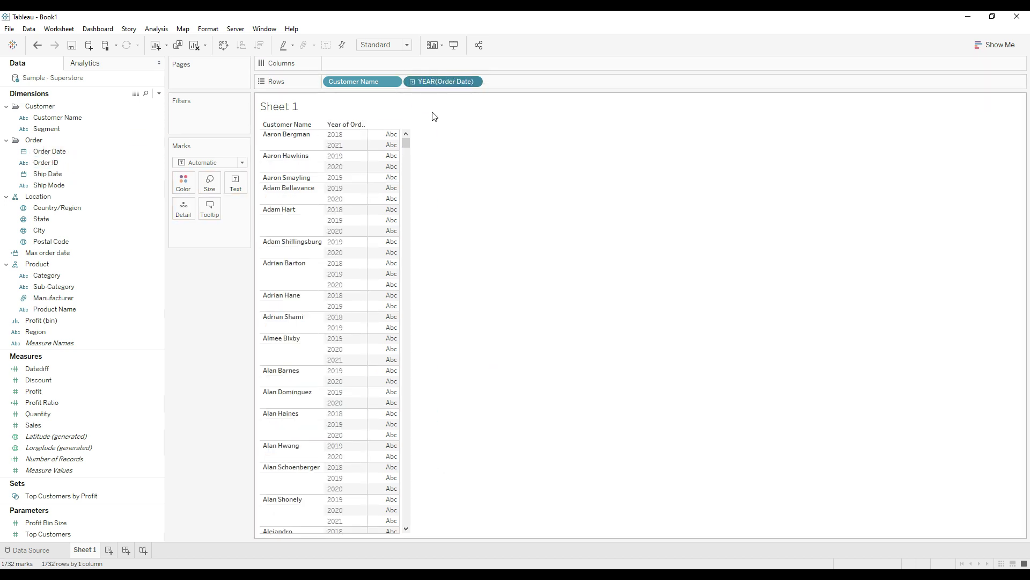
pyautogui.click(450, 81)
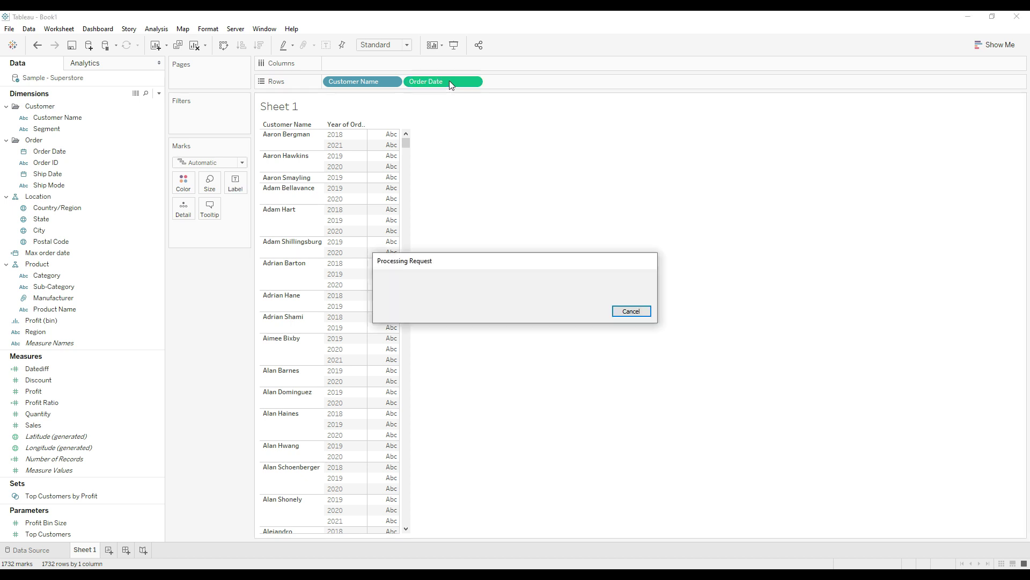
pyautogui.rightClick(449, 81)
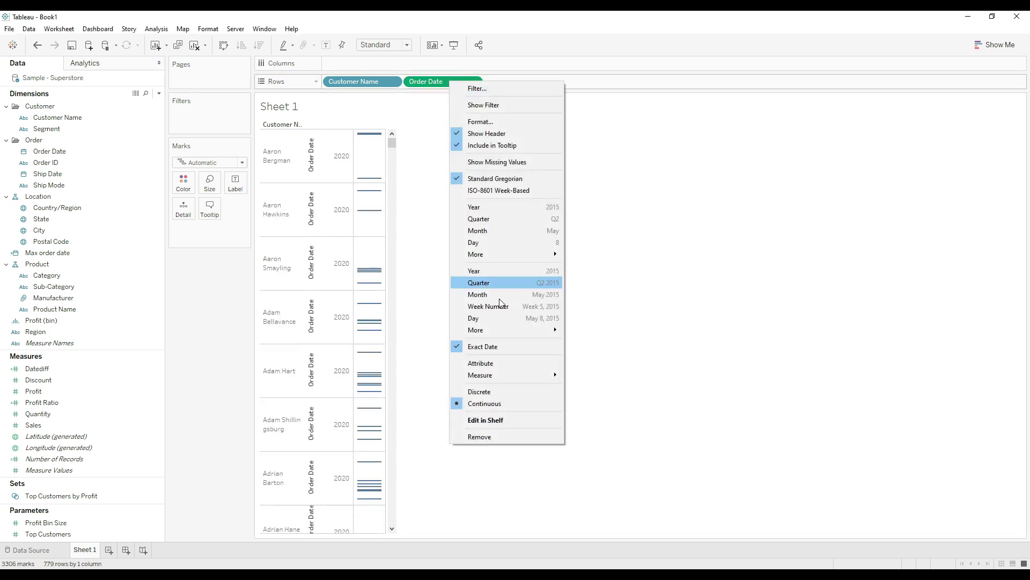
pyautogui.click(494, 390)
pyautogui.click(283, 146)
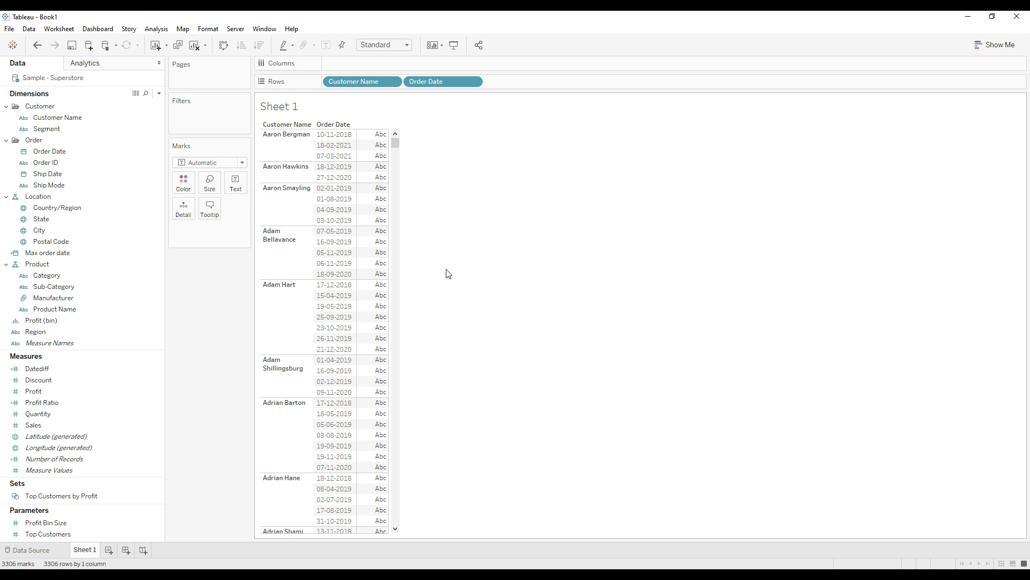
# Start a new calculated field named 'Max Order Date'.
pyautogui.click(159, 93)
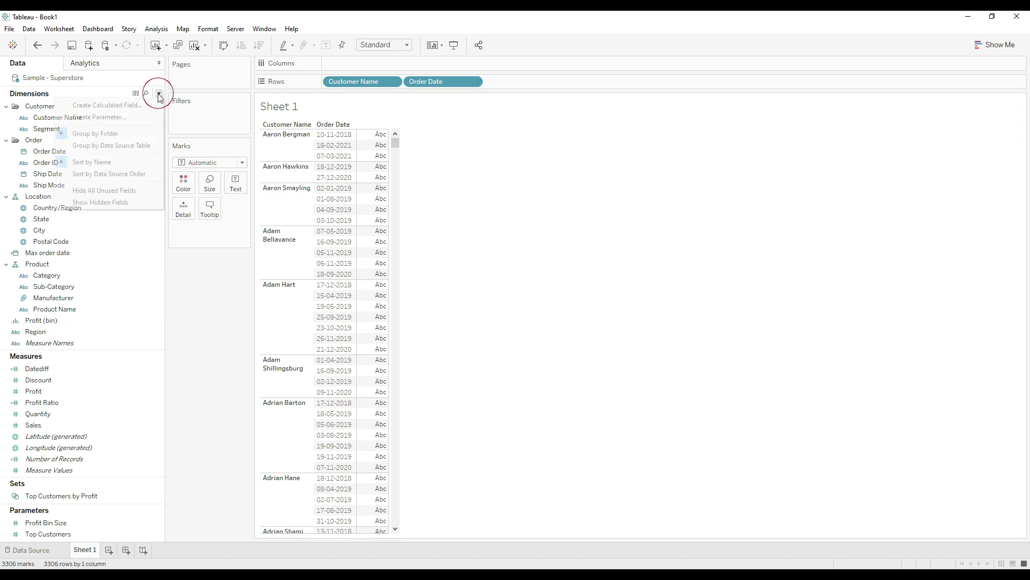
pyautogui.click(96, 106)
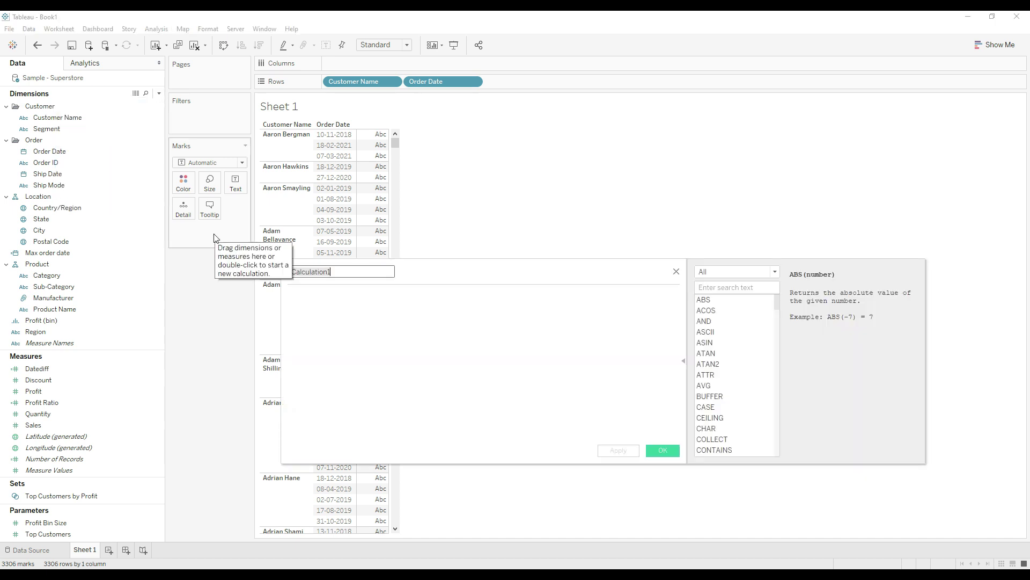
pyautogui.write('Max Order Date')
pyautogui.press('Tab')
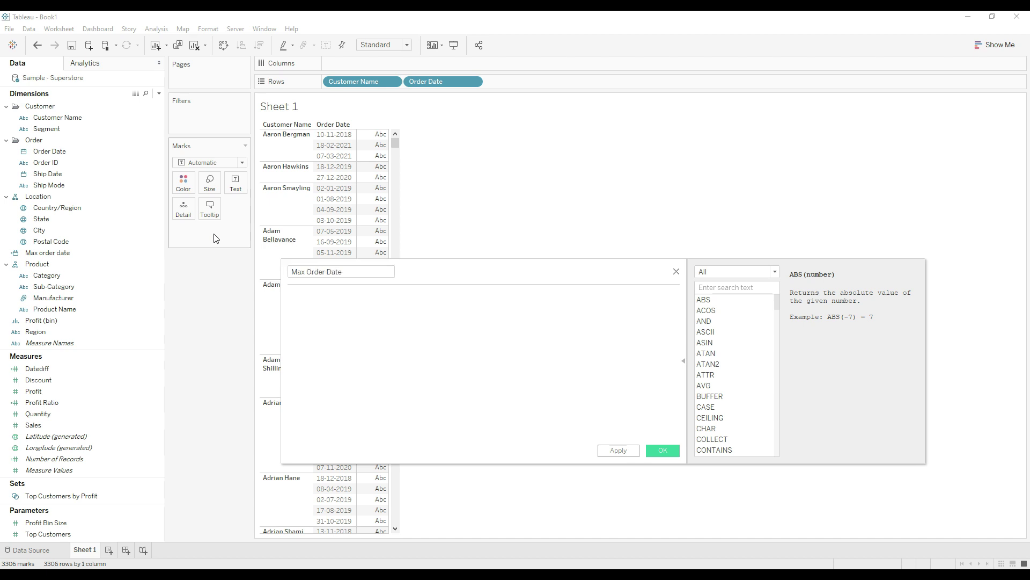
# Enter the formula {FIXED [Customer Name]:MAX([Order Date])} and save the calculation.
pyautogui.write('{FIX')
pyautogui.press('Return')
pyautogui.write('cust')
pyautogui.press('Return')
pyautogui.write(':MA')
pyautogui.press('Return')
pyautogui.write('ord')
pyautogui.press('Return')
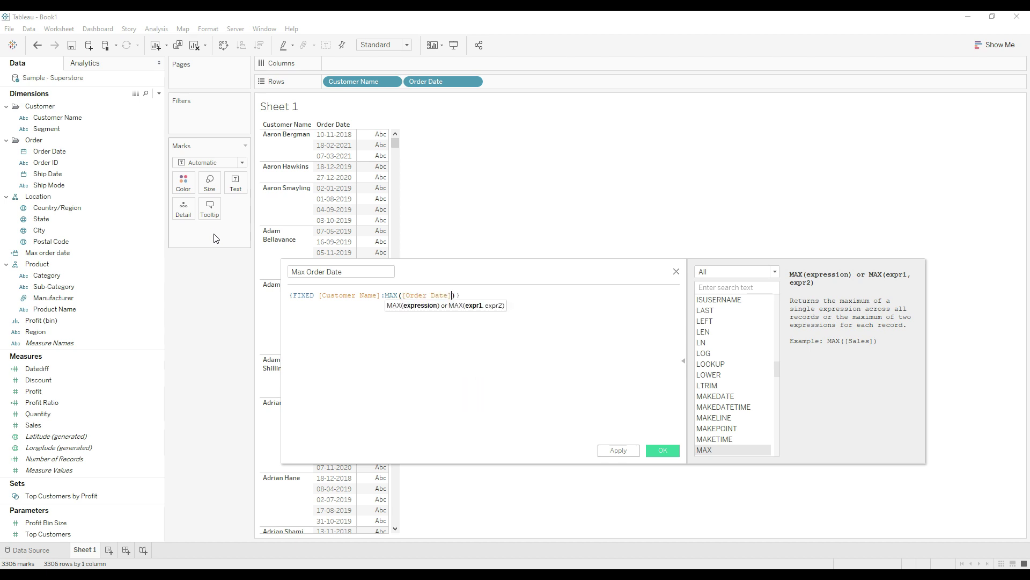
pyautogui.click(346, 333)
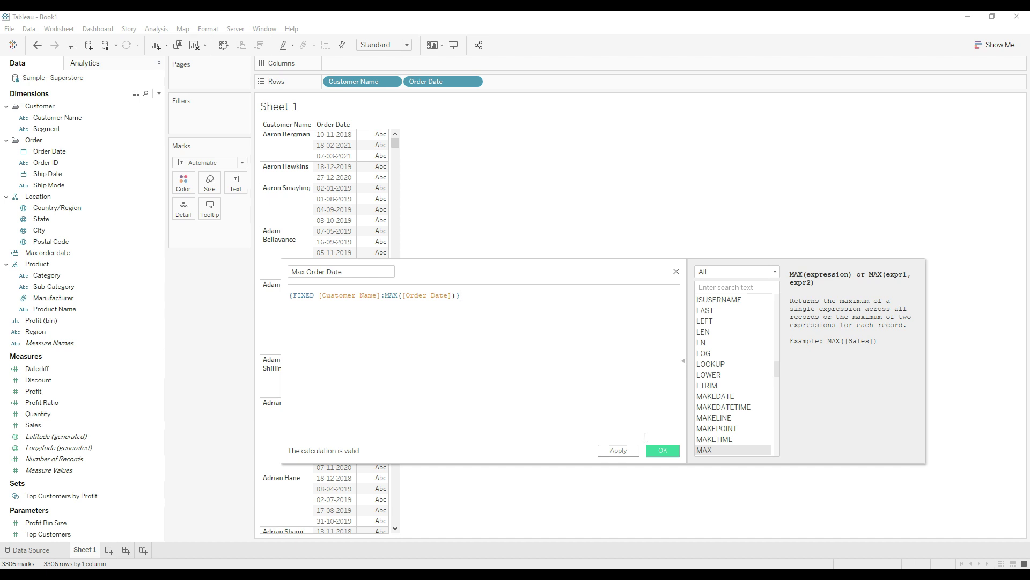
pyautogui.click(659, 451)
# Add Max Order Date to Rows as a discrete exact-date column.
pyautogui.moveTo(49, 263); pyautogui.dragTo(529, 85)
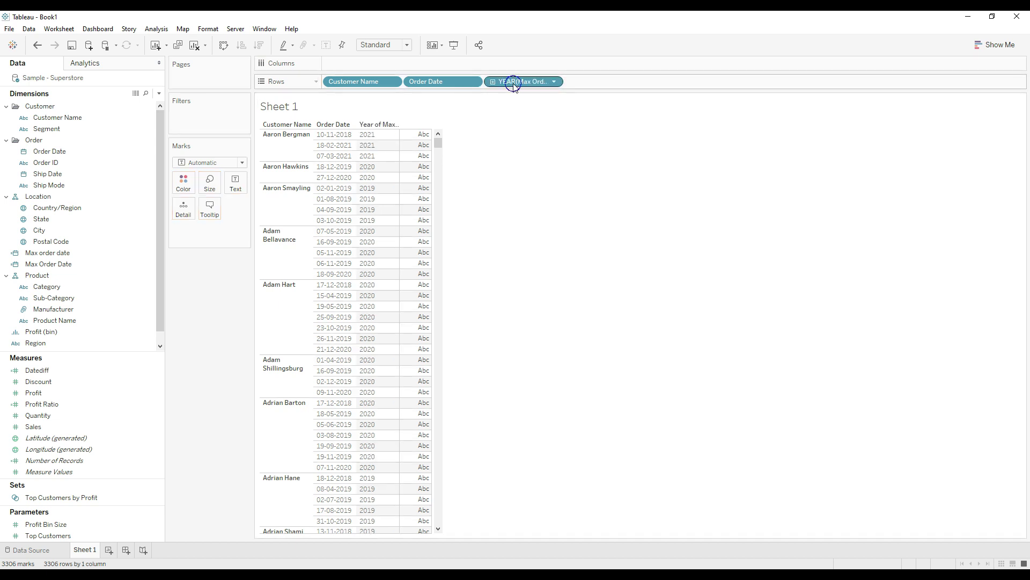
pyautogui.click(554, 81)
pyautogui.press('Escape')
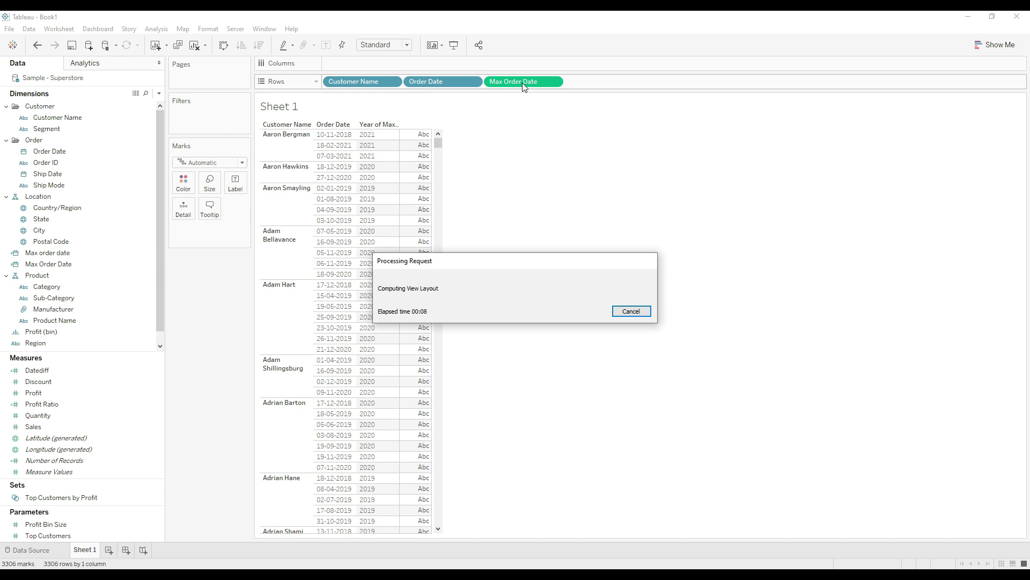
pyautogui.rightClick(524, 85)
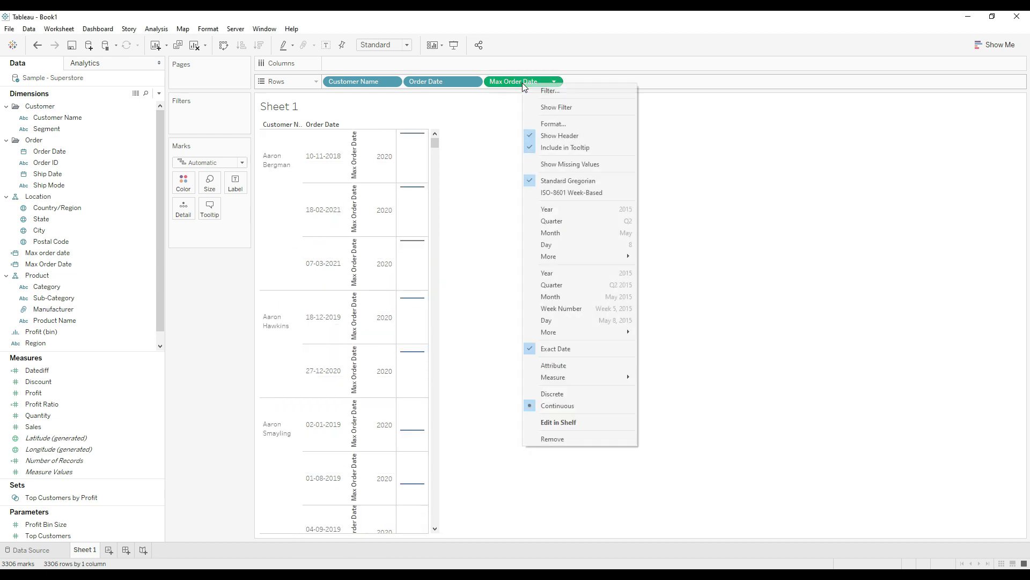
pyautogui.click(569, 394)
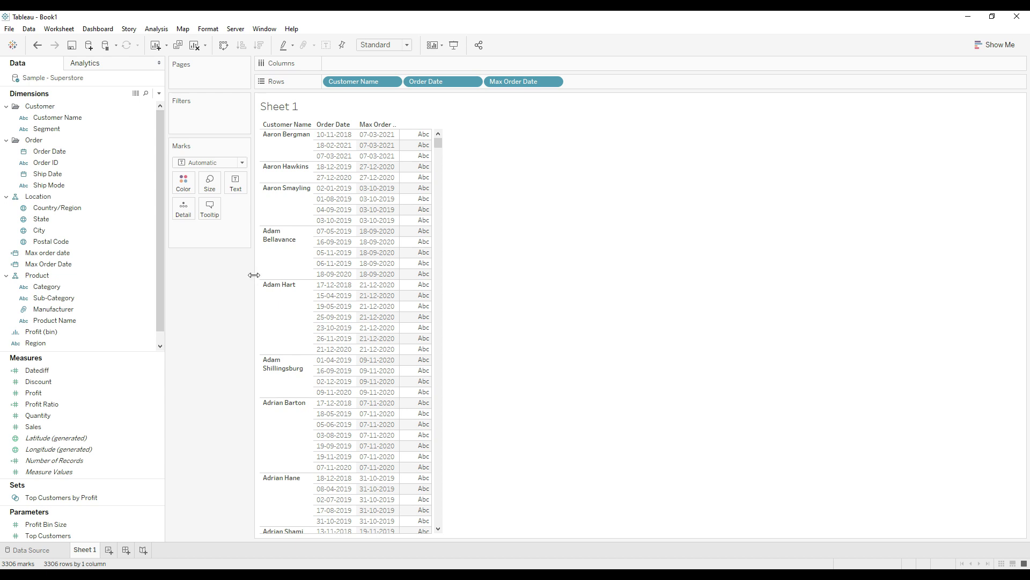
# Start a new calculated field named 'Datediif'.
pyautogui.click(159, 93)
pyautogui.click(153, 104)
pyautogui.write('Dat')
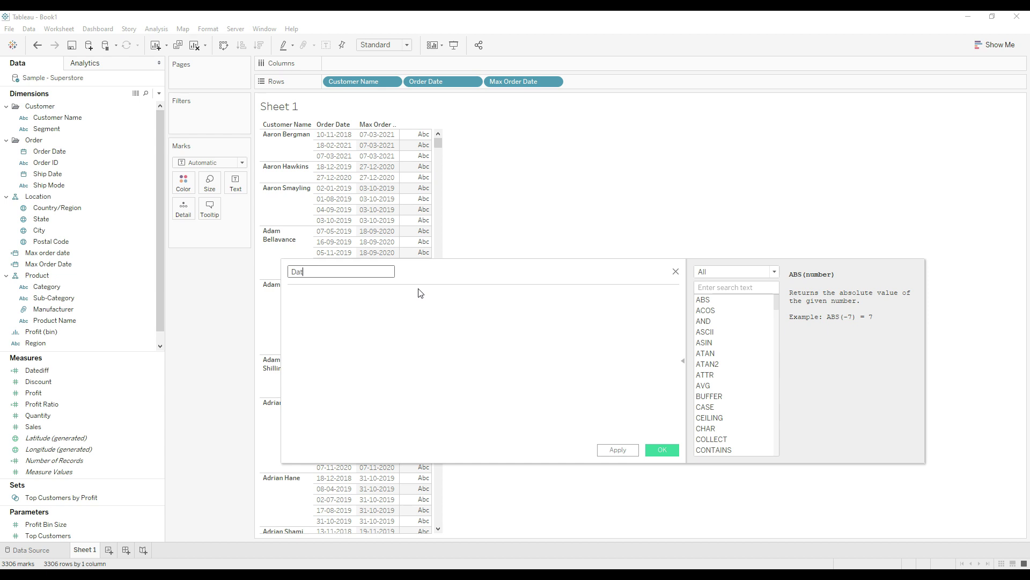
pyautogui.write('ediif')
pyautogui.press('Tab')
# Enter DATEDIFF('month',[Max order date],TODAY()) and save the calculation.
pyautogui.write('date')
pyautogui.press('Down')
pyautogui.press('Down')
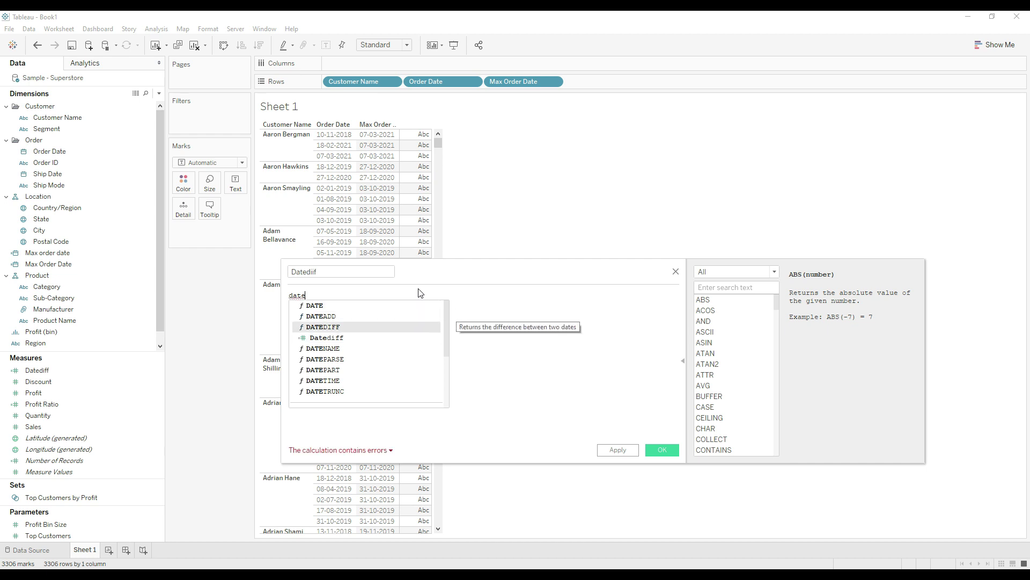
pyautogui.press('Return')
pyautogui.write("'month'")
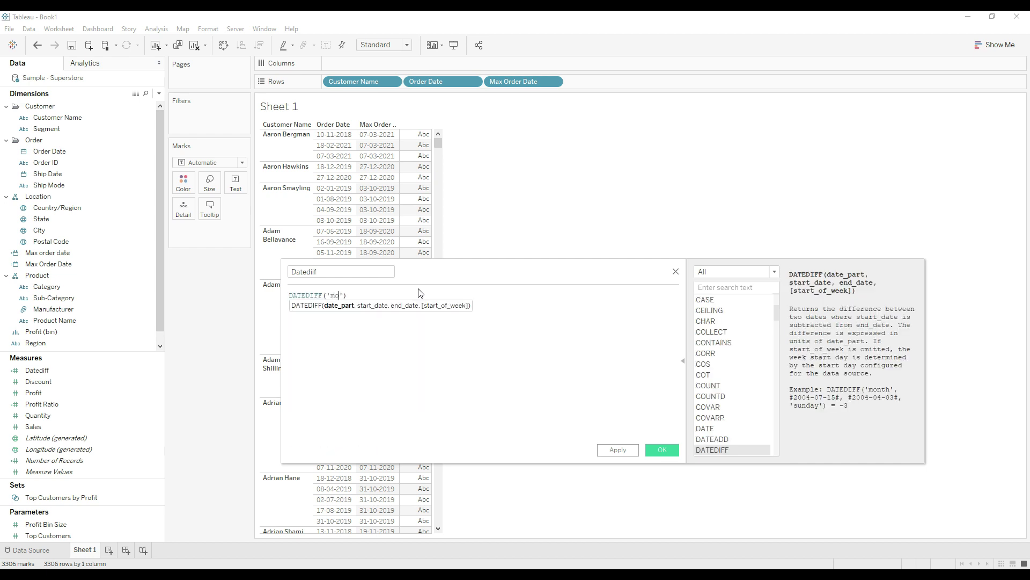
pyautogui.write(', ')
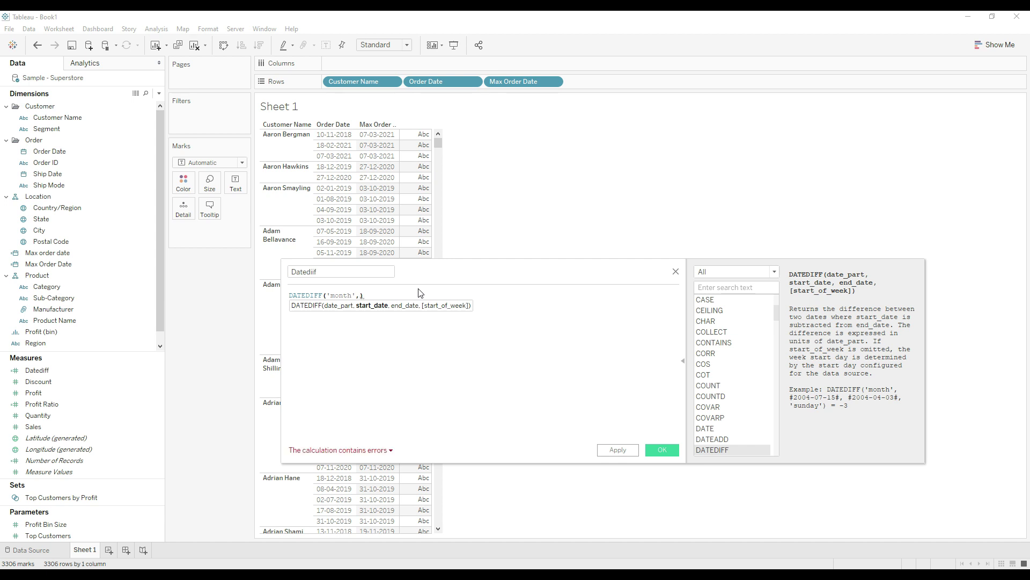
pyautogui.write('max')
pyautogui.press('Down')
pyautogui.press('Return')
pyautogui.write(',TODAY())')
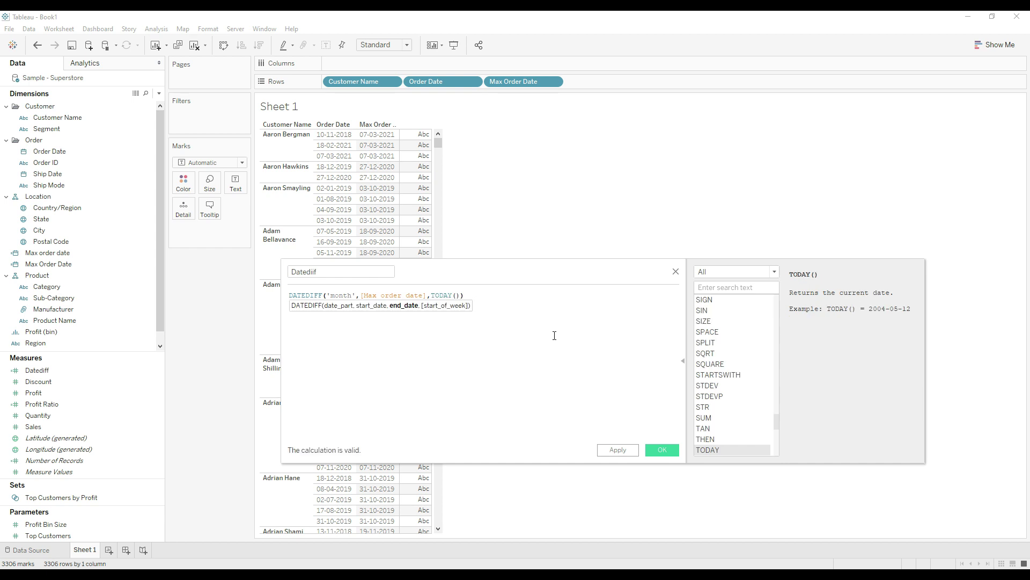
pyautogui.click(662, 450)
# Add Datedif to Rows and make SUM(Datedif) discrete to show month counts.
pyautogui.moveTo(104, 379); pyautogui.dragTo(626, 83)
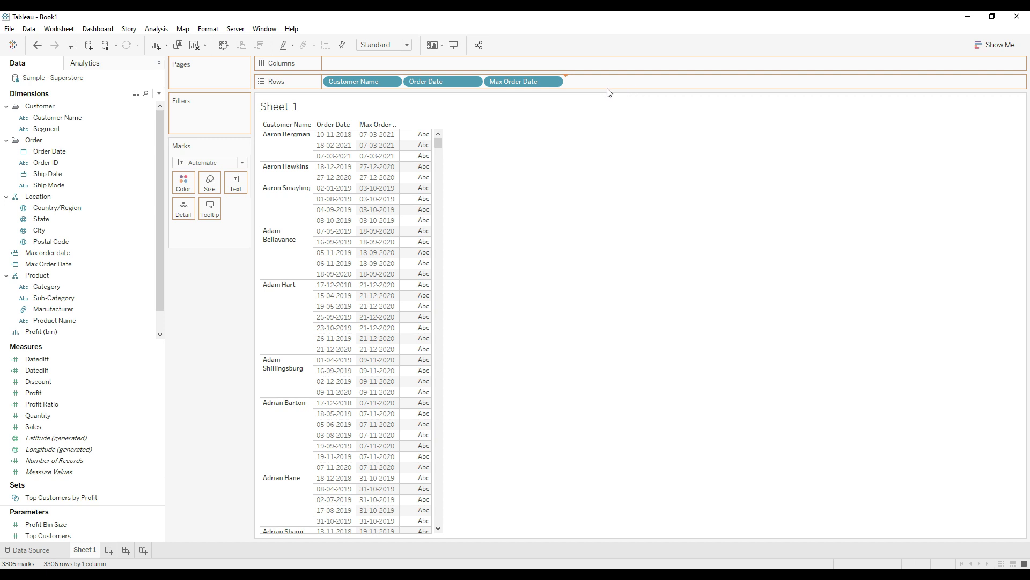
pyautogui.rightClick(601, 81)
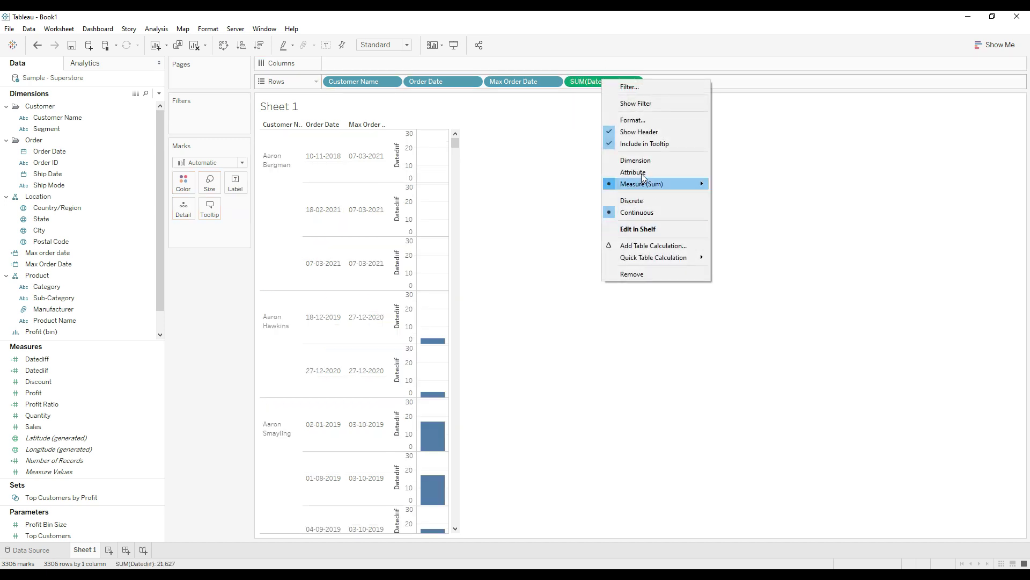
pyautogui.click(648, 203)
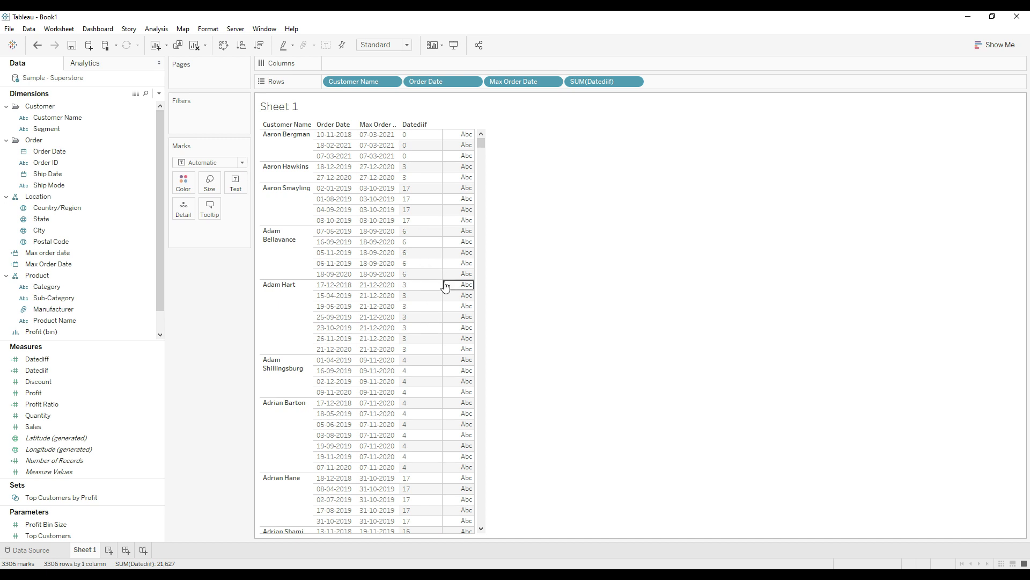
pyautogui.moveTo(463, 274)
# Start a new calculated field named 'Order date> 6months'.
pyautogui.click(158, 93)
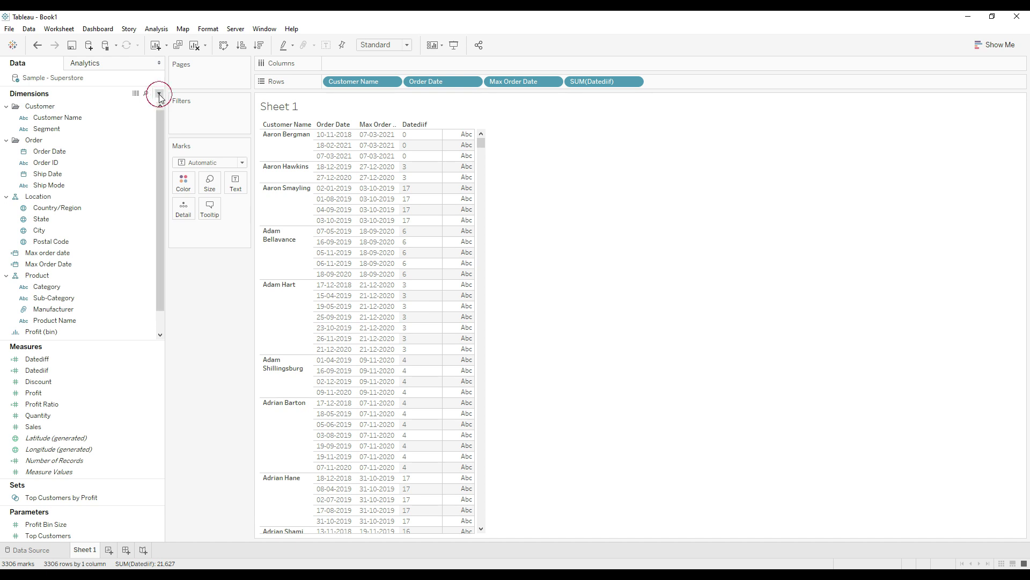
pyautogui.click(141, 104)
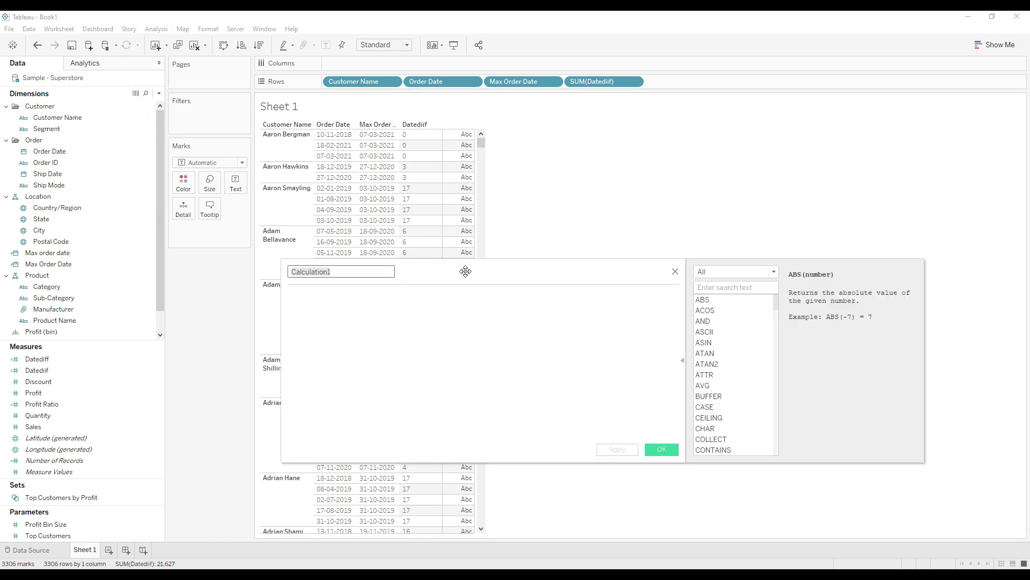
pyautogui.write('Chec')
pyautogui.press('BackSpace')
pyautogui.press('BackSpace')
pyautogui.press('BackSpace')
pyautogui.write('Order date> 6months')
pyautogui.press('Tab')
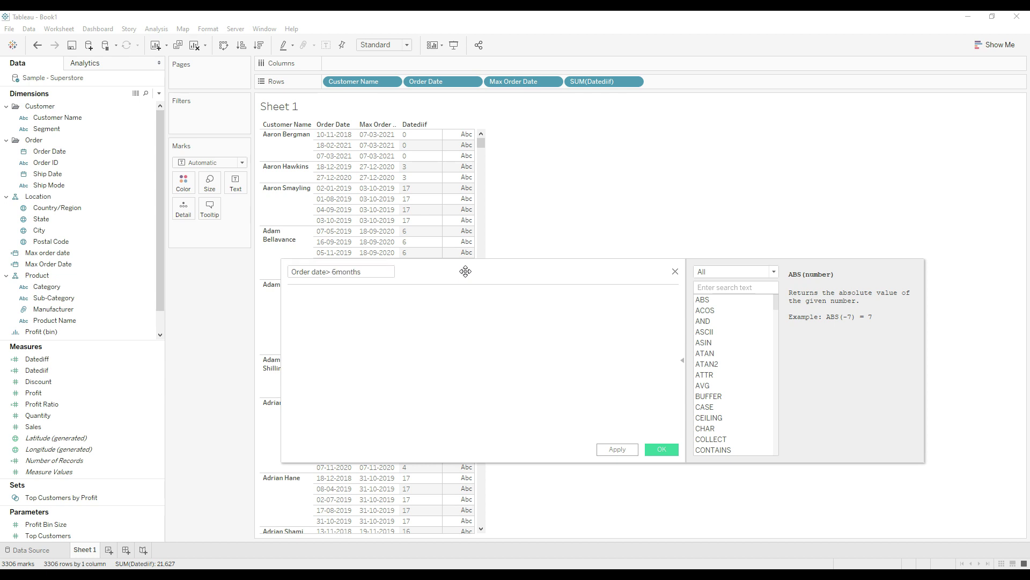
# Enter the formula [Datediff]>6.
pyautogui.write('date')
pyautogui.press('Down')
pyautogui.press('Down')
pyautogui.press('Down')
pyautogui.press('Return')
pyautogui.write('>')
pyautogui.write('6')
# Save the calculation and filter the view on Order date> 6months, keeping only True.
pyautogui.click(660, 452)
pyautogui.moveTo(53, 274); pyautogui.dragTo(196, 121)
pyautogui.click(427, 238)
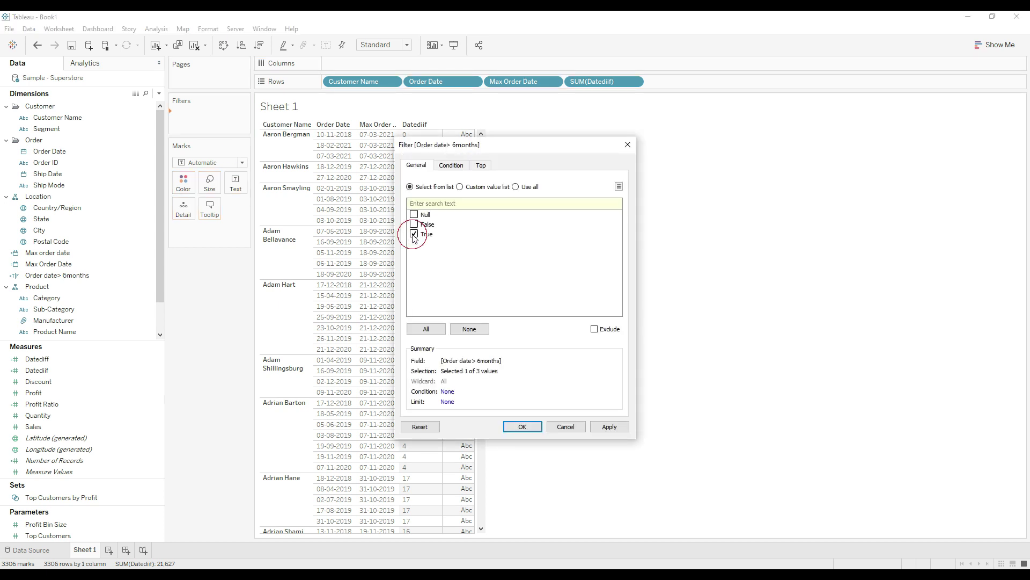
pyautogui.click(523, 426)
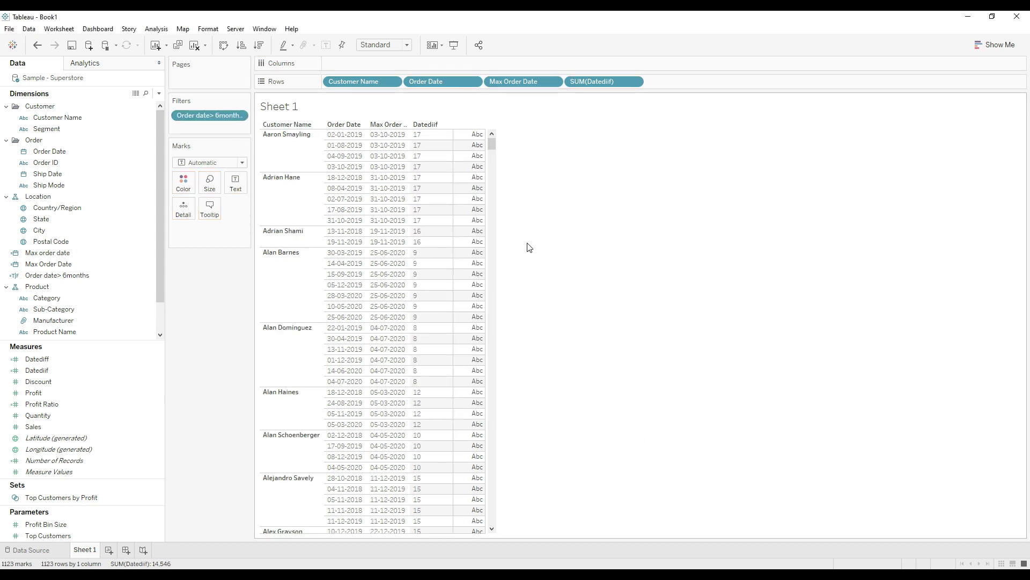
# Scroll through the 1123 filtered rows to check the results.
pyautogui.moveTo(483, 152)
pyautogui.scroll(-4, 506, 274)
pyautogui.scroll(-20, 506, 274)
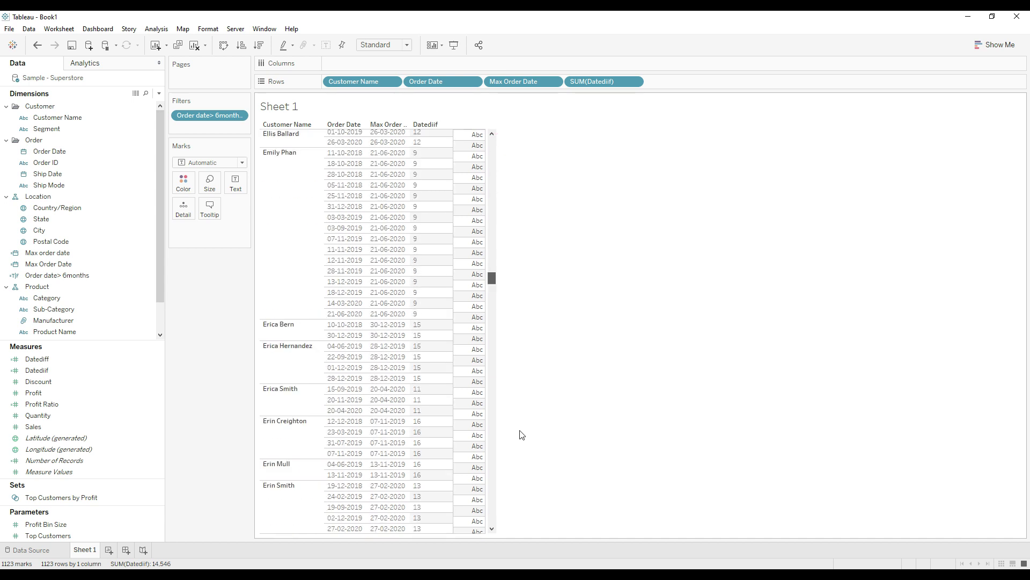
pyautogui.scroll(20, 529, 481)
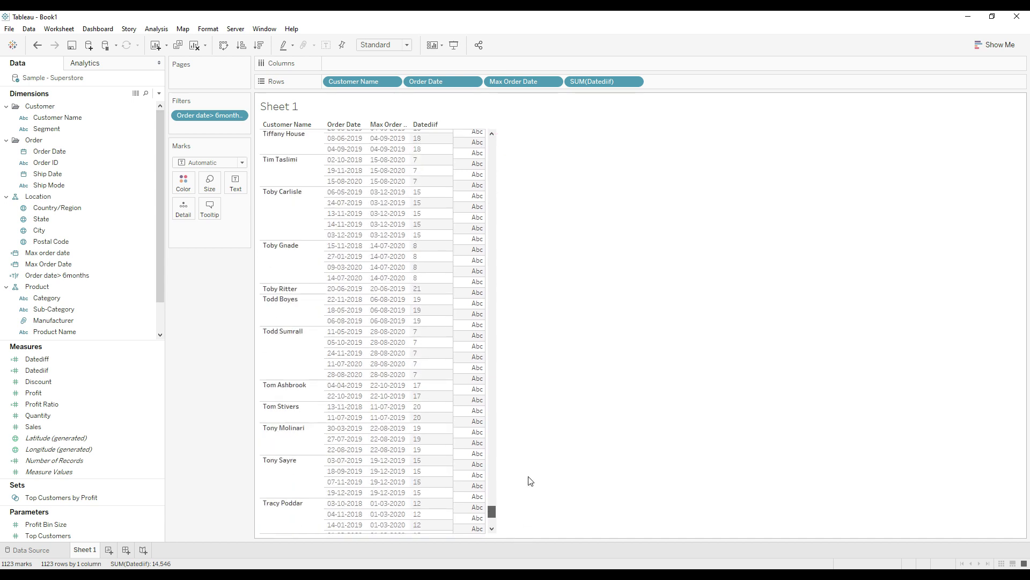
pyautogui.scroll(10, 533, 150)
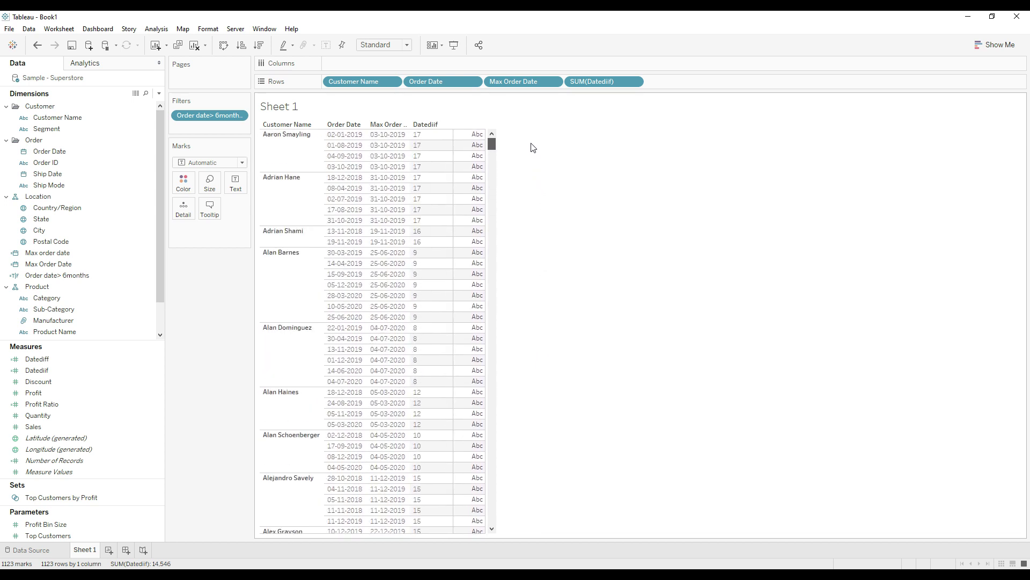